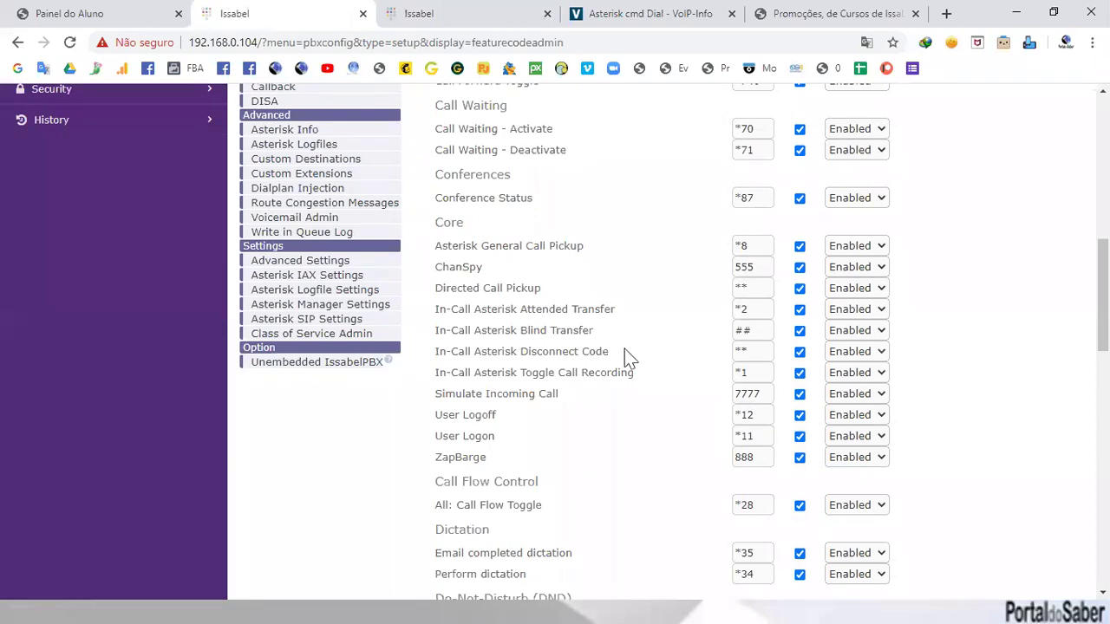
Review the feature code entries for in-call Asterisk blind transfer and attended transfer.
left_click_drag(450, 330, 616, 332)
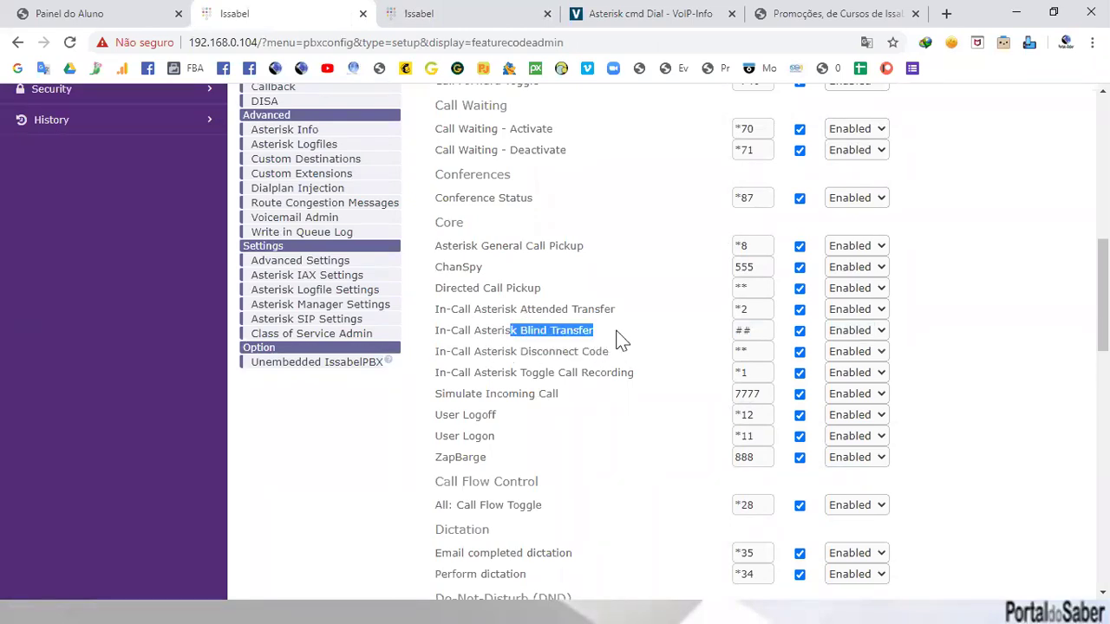
left_click_drag(520, 309, 645, 317)
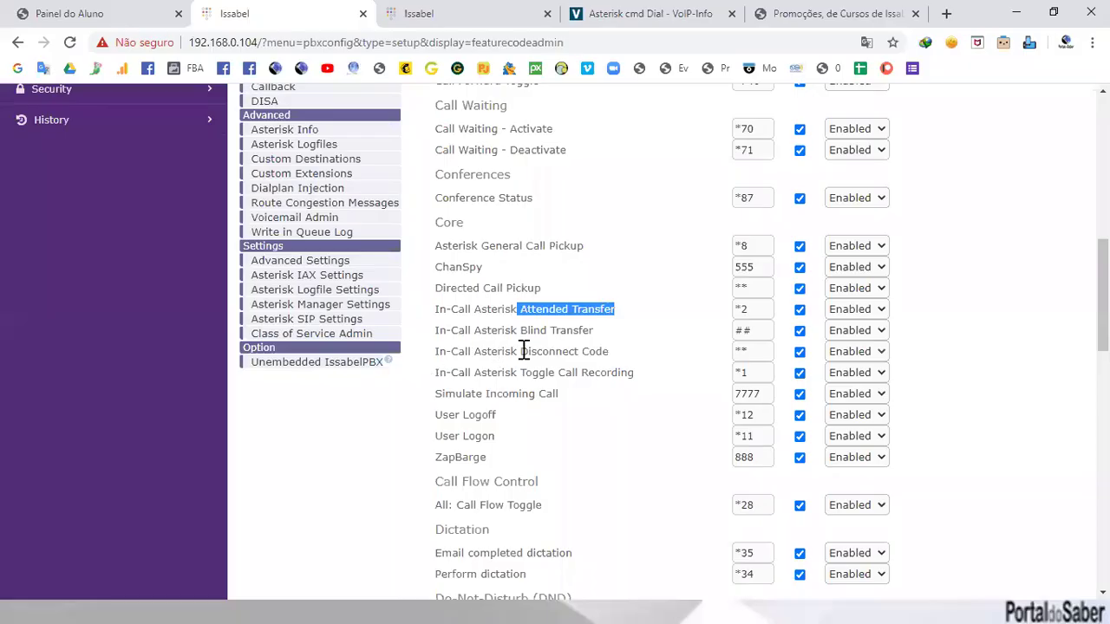
Open extension 1000 for editing and go to its Asterisk Dial Options.
scroll(526, 347, "up", 10)
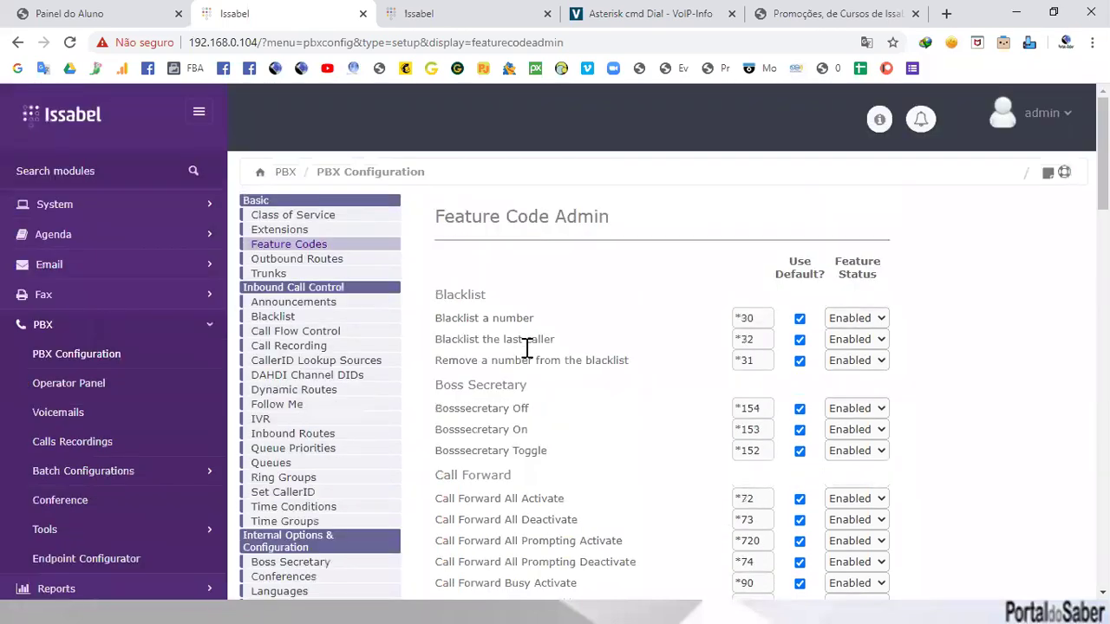
left_click(282, 229)
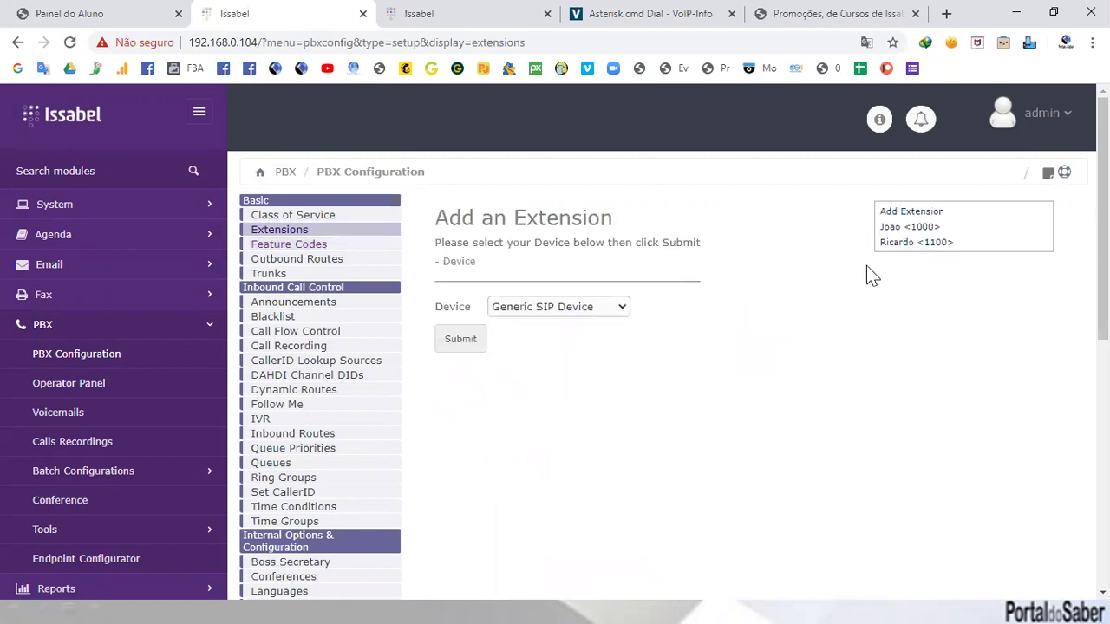
left_click(897, 229)
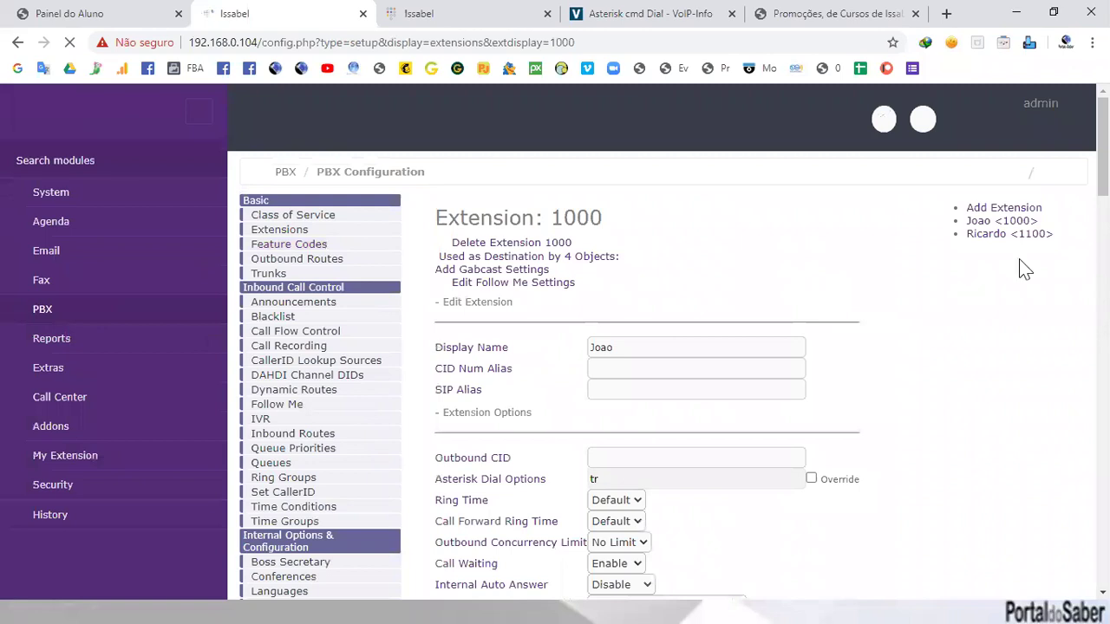
scroll(881, 317, "down", 2)
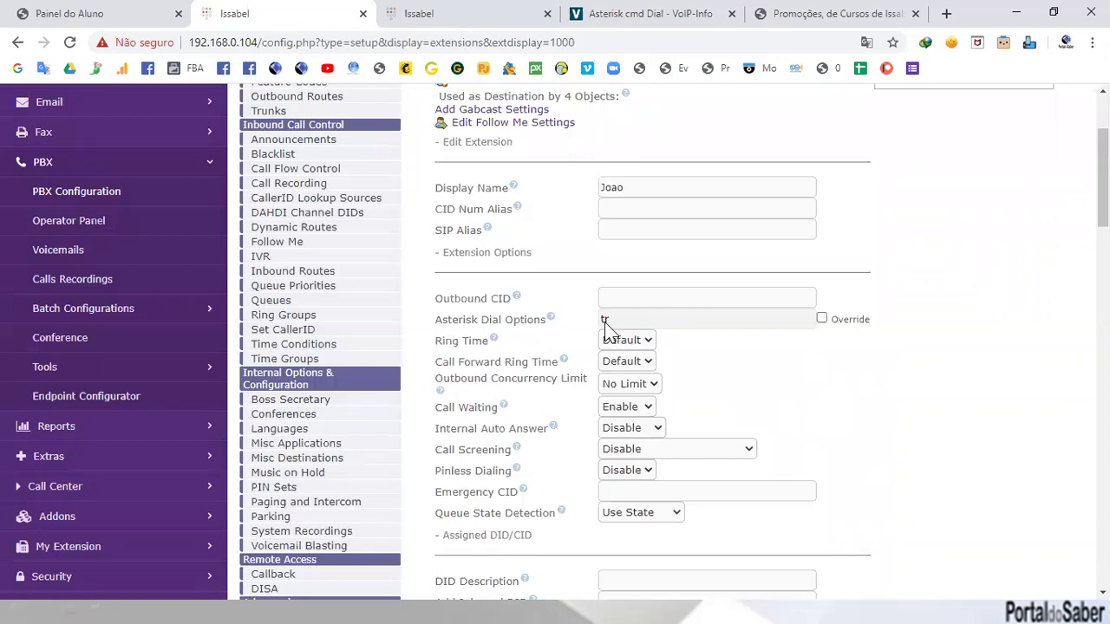
Look at the Asterisk cmd Dial page on Voip-info.org and return to extension 1000's dial options.
left_click(671, 14)
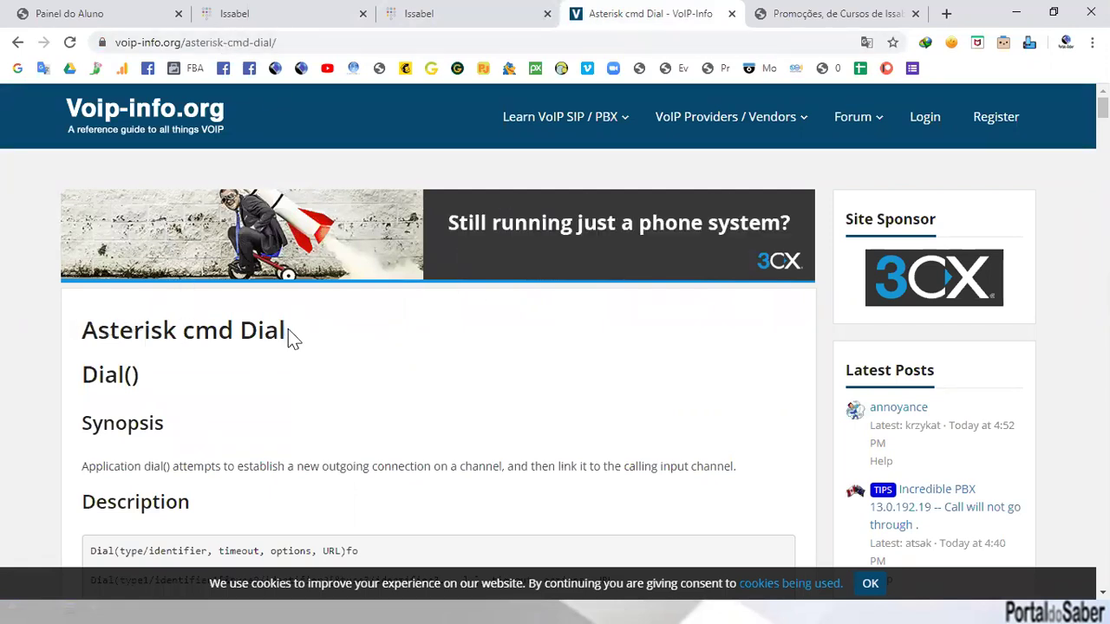
left_click_drag(289, 330, 250, 334)
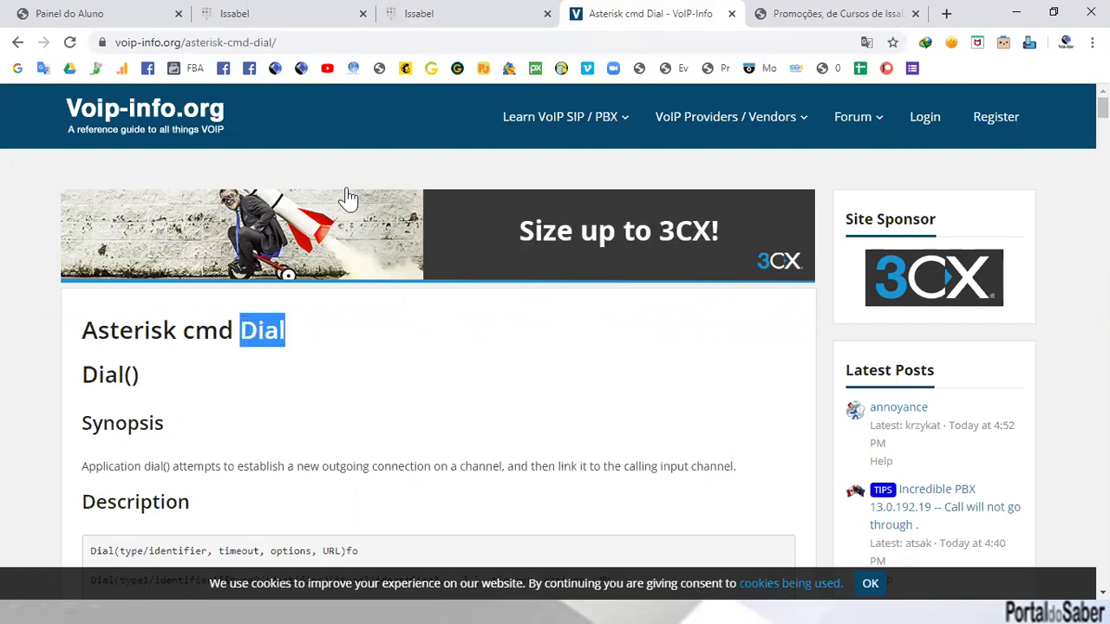
left_click(455, 17)
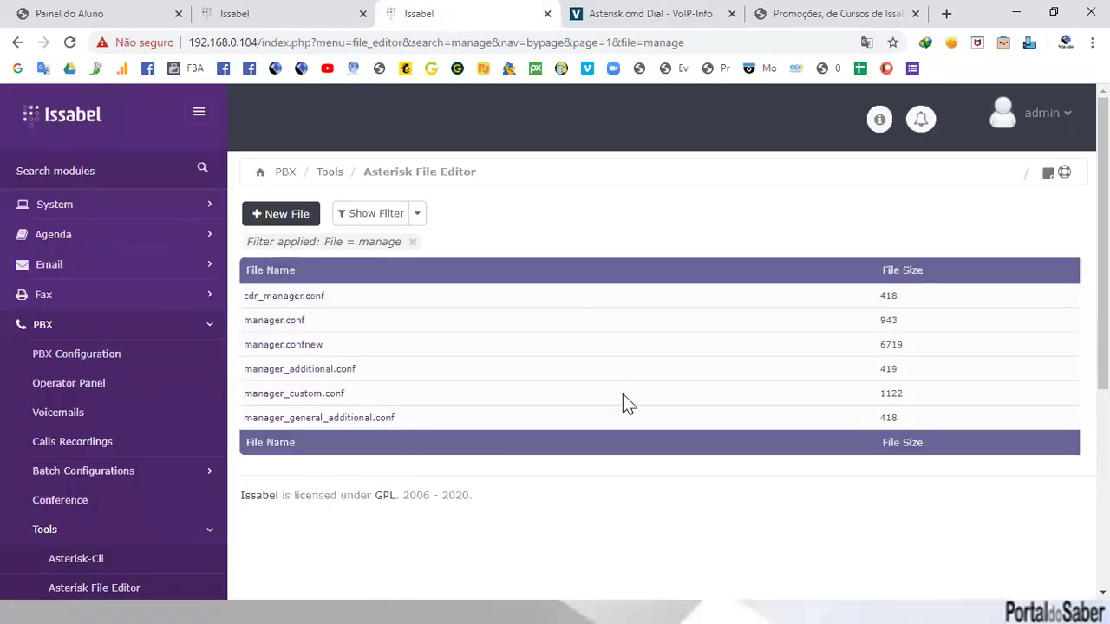
left_click(297, 17)
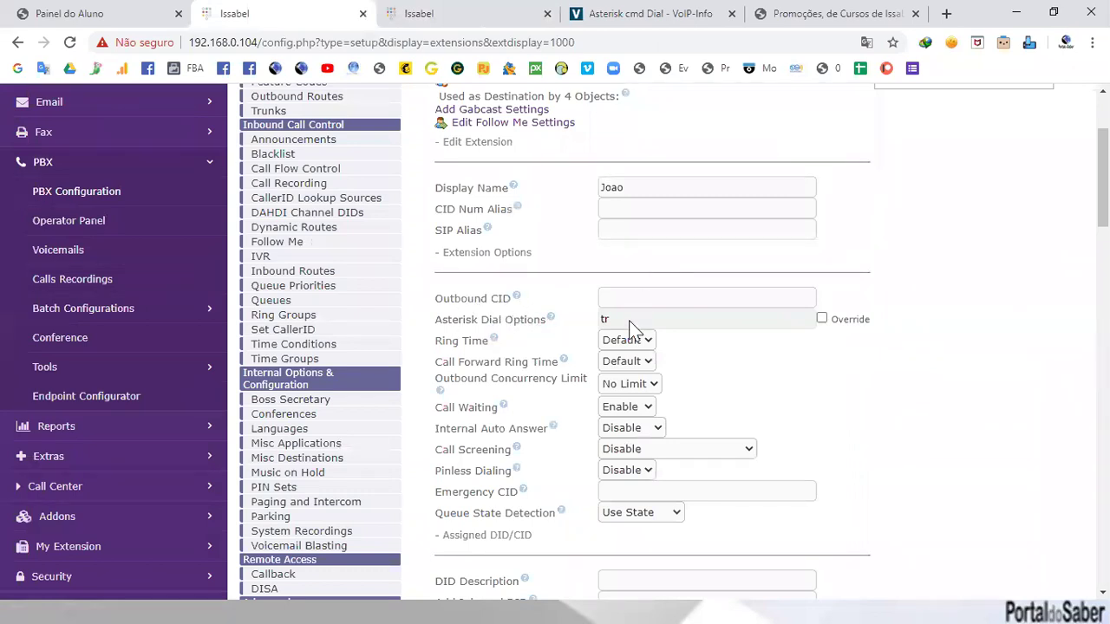
Find the Options section on the Voip-info.org Asterisk cmd Dial page.
left_click(624, 14)
scroll(176, 240, "down", 3)
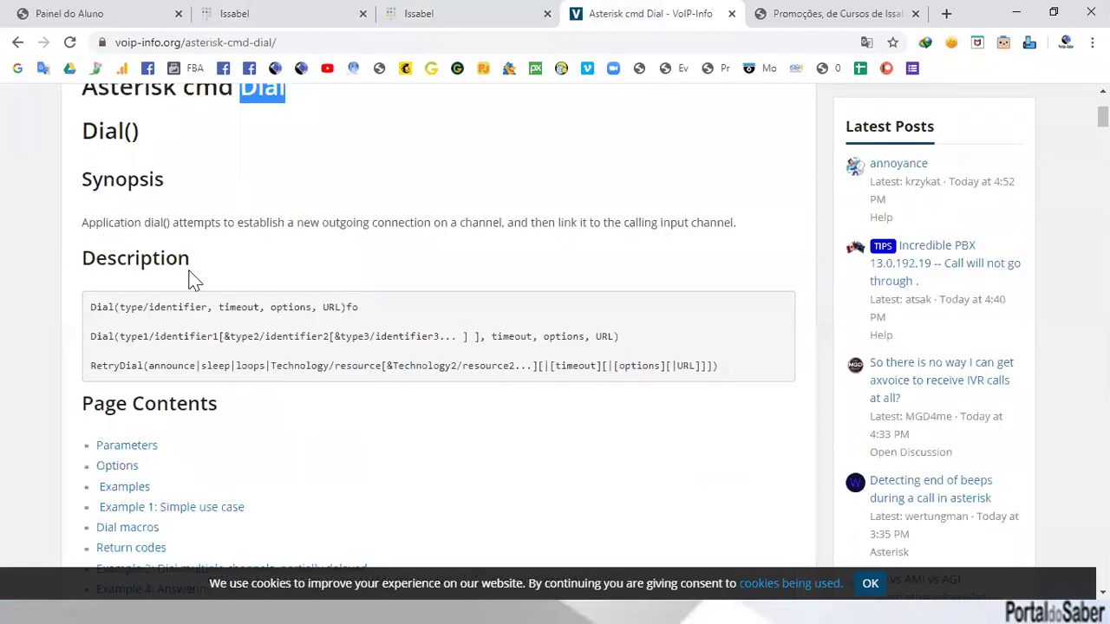
scroll(194, 282, "down", 1)
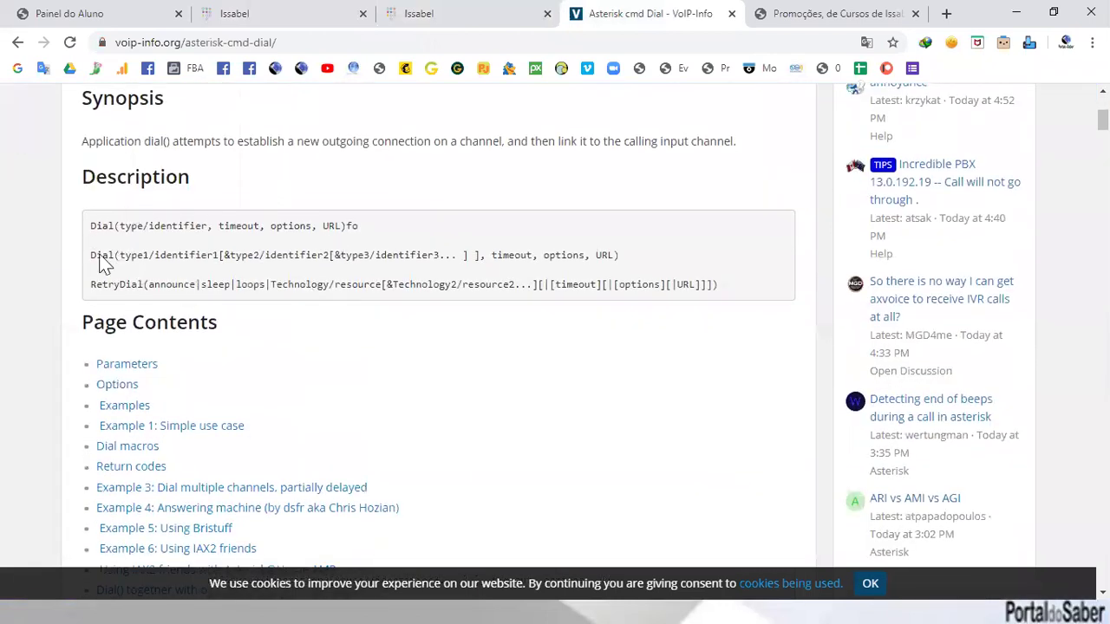
scroll(256, 366, "down", 1)
scroll(265, 364, "down", 6)
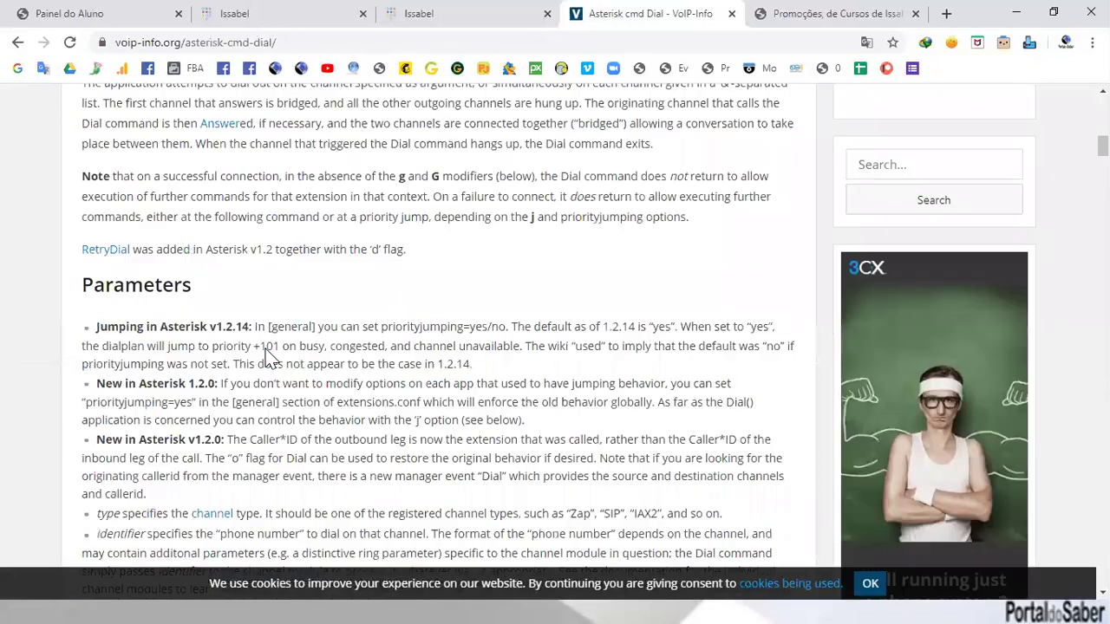
scroll(269, 358, "down", 2)
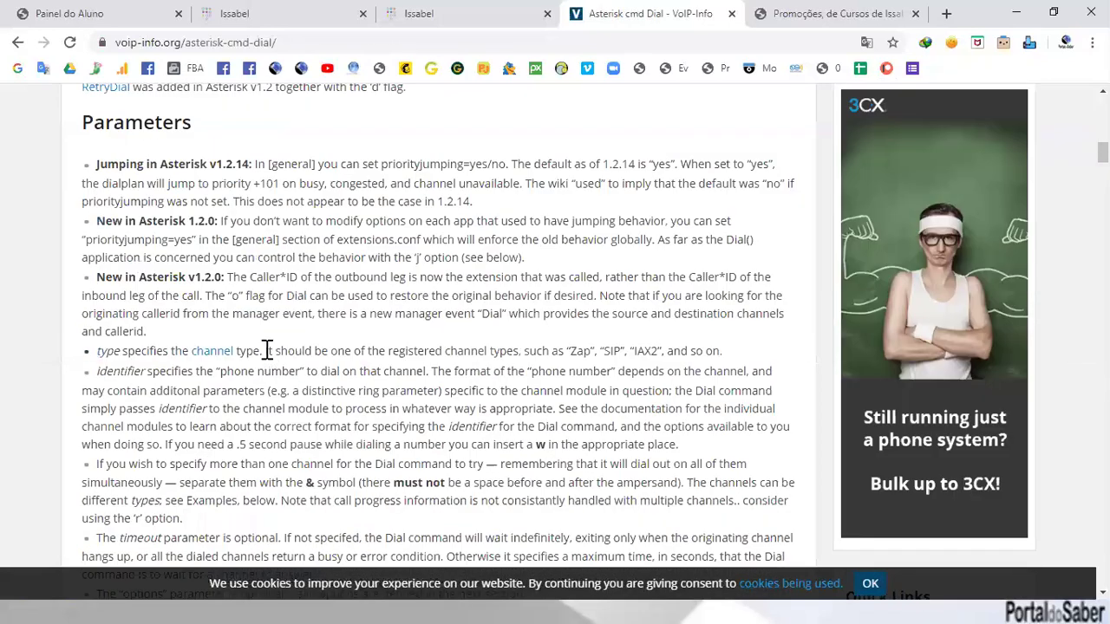
scroll(267, 349, "down", 5)
left_click_drag(61, 183, 186, 188)
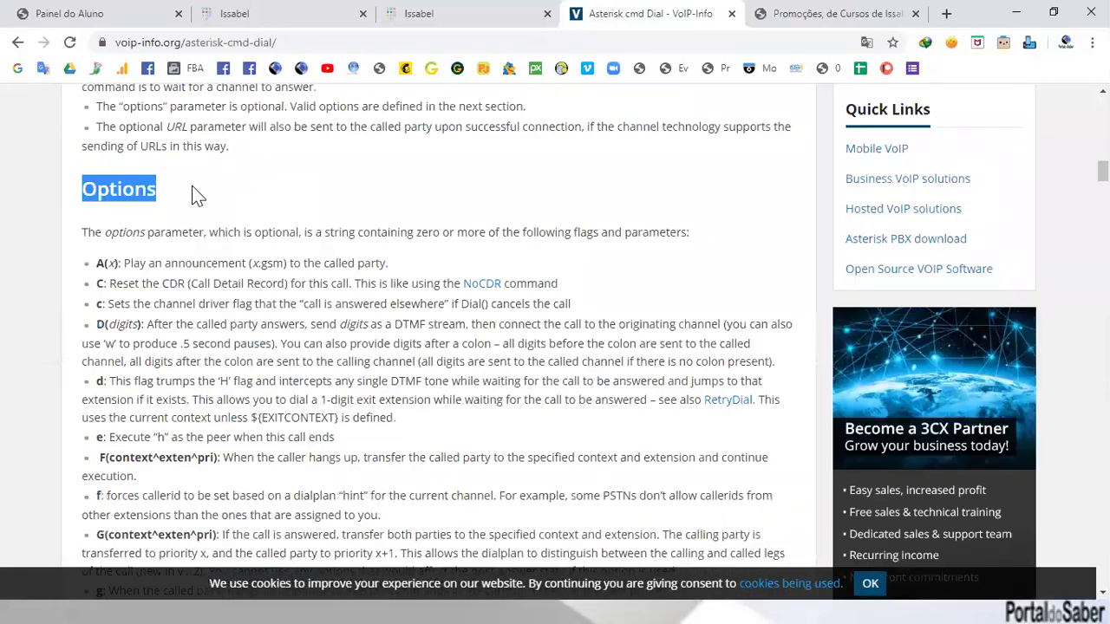
Find and read the descriptions of the T and t flags for call transfers in the Dial options list.
scroll(197, 195, "down", 1)
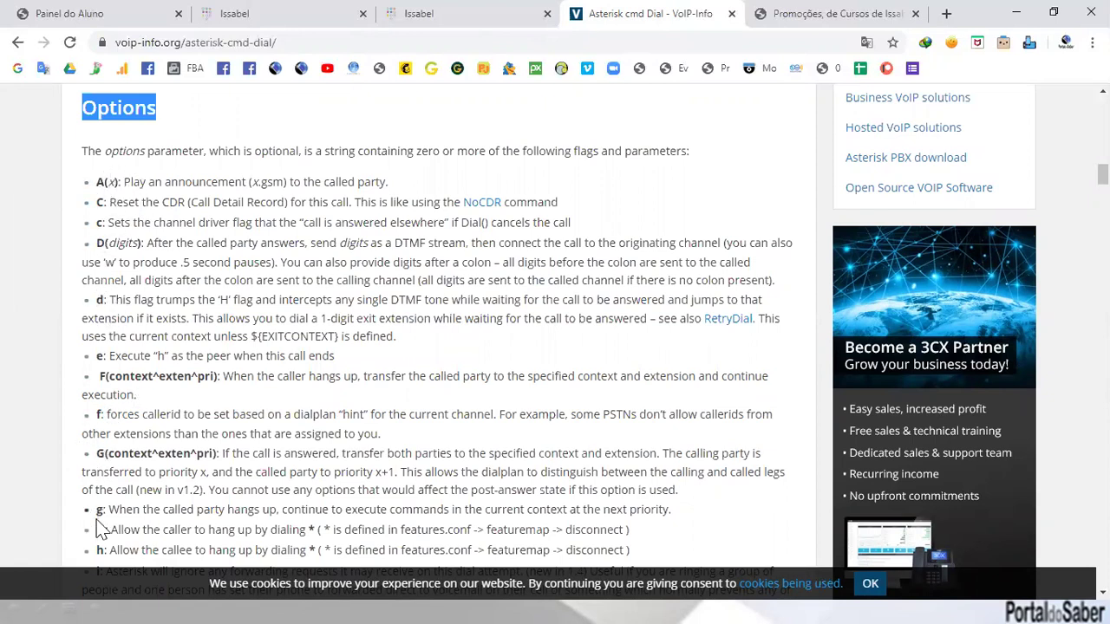
scroll(99, 520, "down", 3)
scroll(102, 329, "down", 2)
scroll(102, 332, "down", 6)
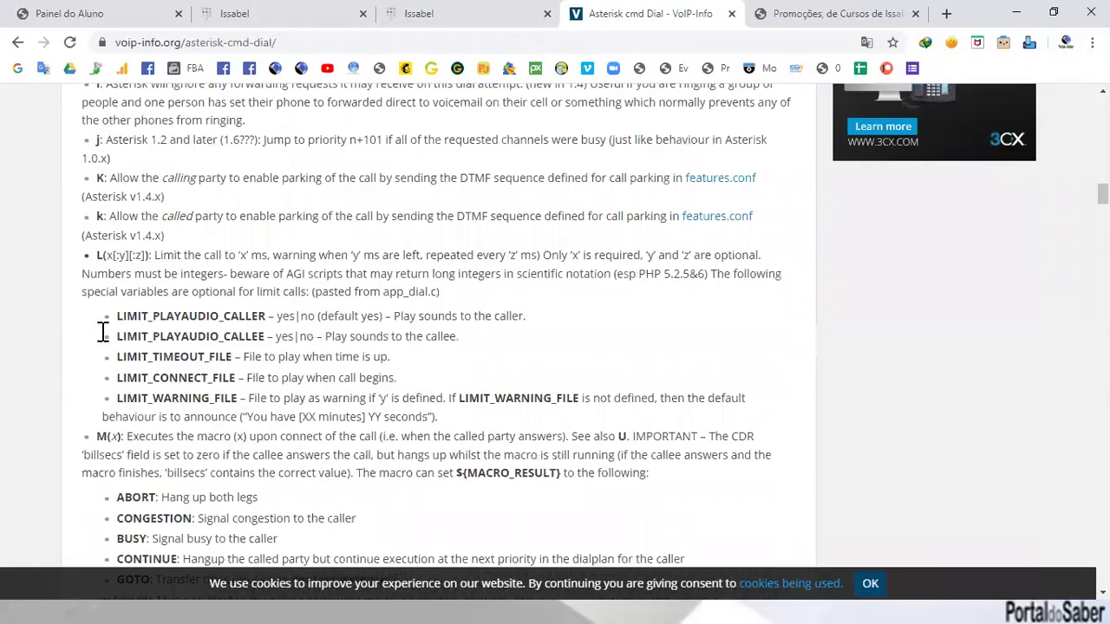
scroll(103, 332, "down", 1)
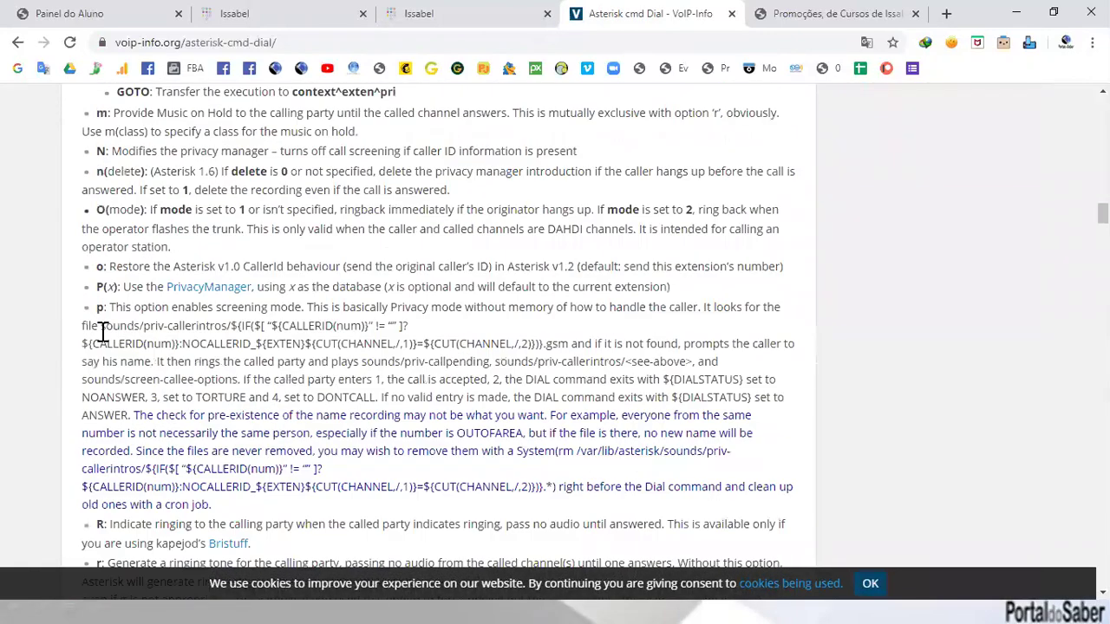
scroll(102, 332, "down", 4)
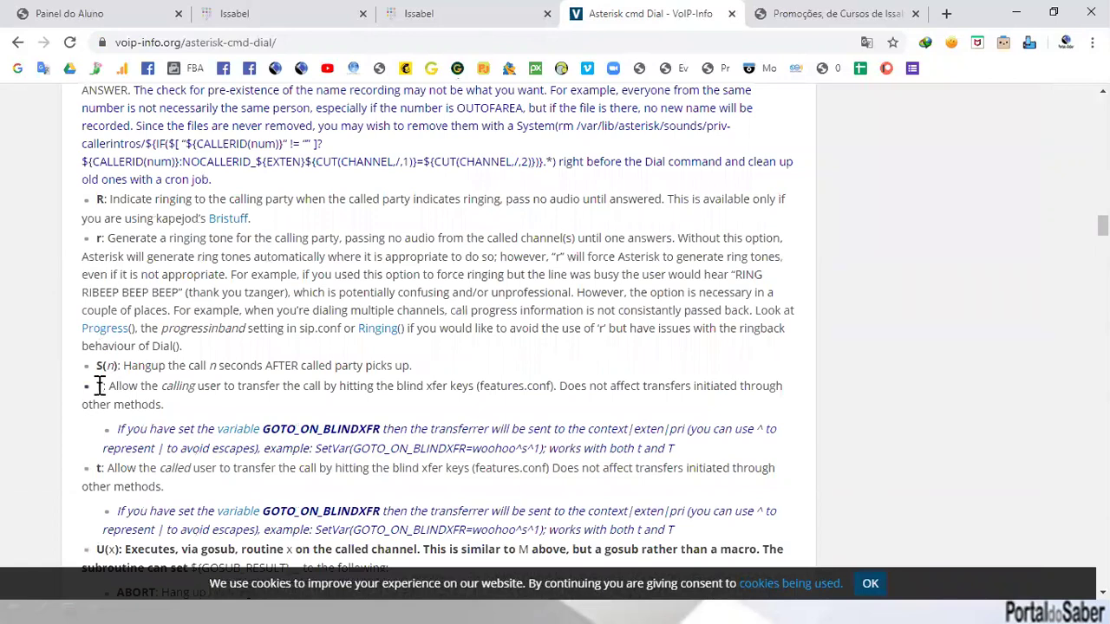
left_click_drag(107, 387, 95, 386)
left_click_drag(175, 386, 198, 386)
left_click_drag(301, 386, 210, 387)
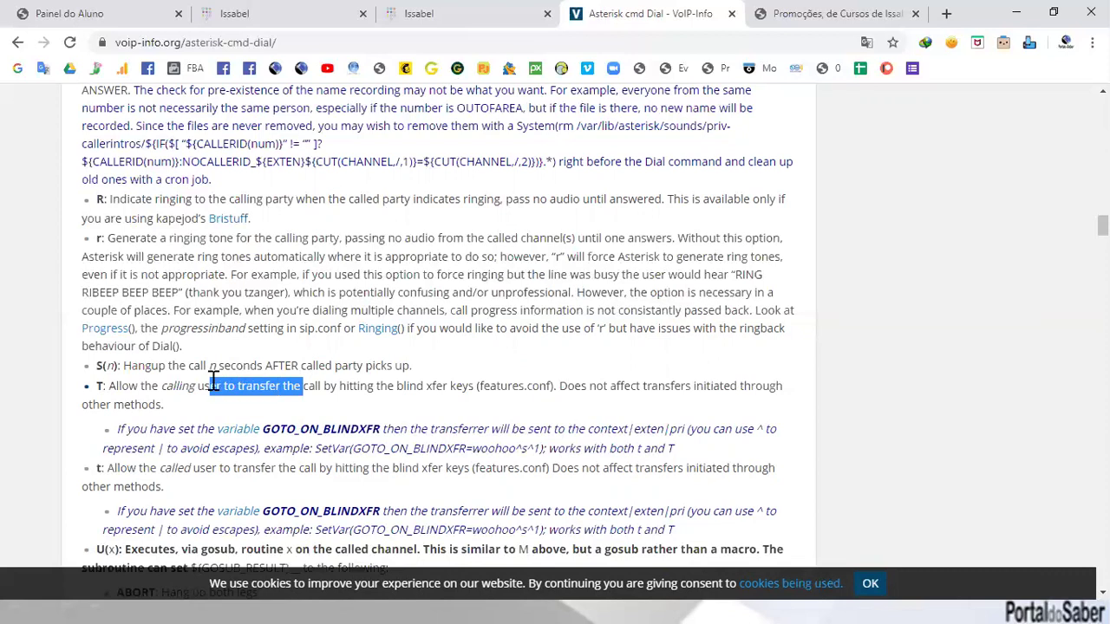
left_click_drag(448, 387, 376, 386)
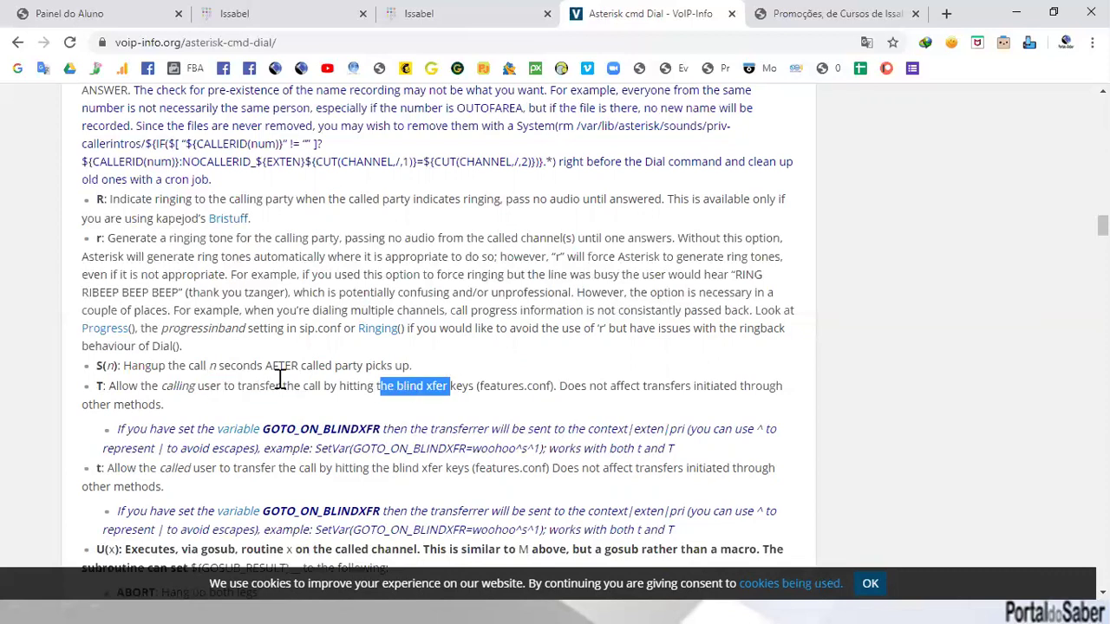
left_click_drag(109, 464, 94, 466)
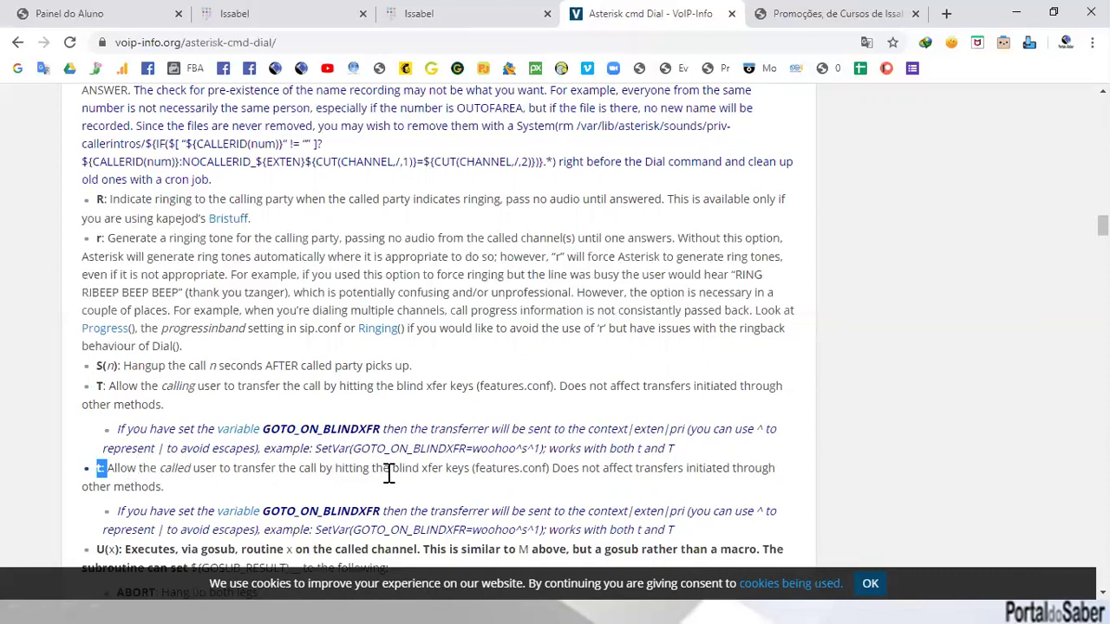
left_click(223, 467)
Override the Asterisk Dial Options of extension 1000 and set them to Ttr.
left_click(228, 14)
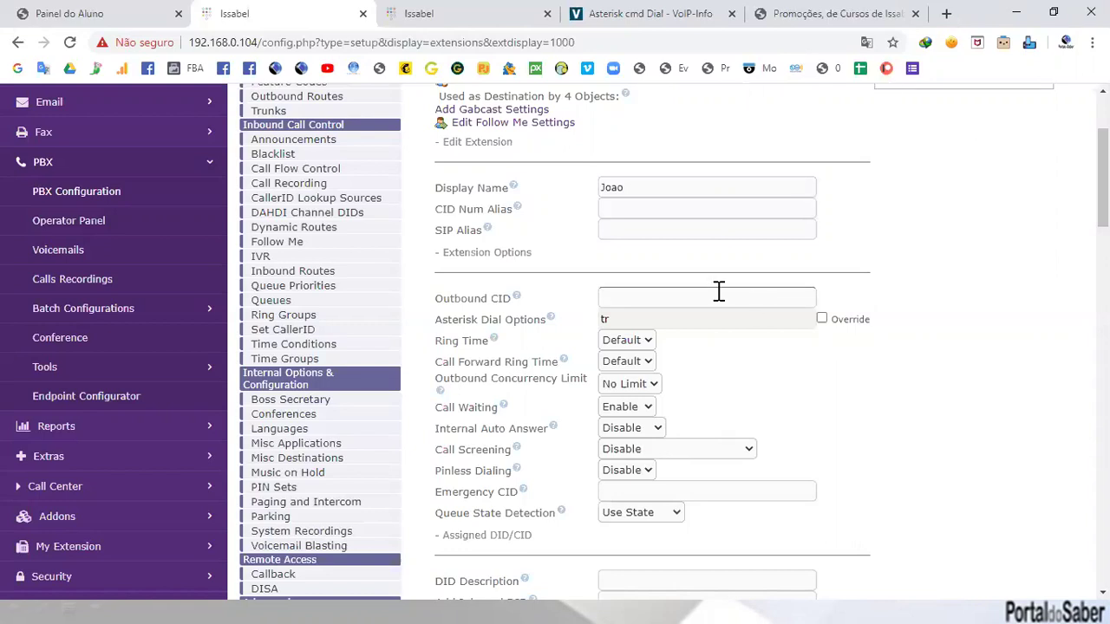
left_click(821, 320)
left_click(635, 319)
type("Ttr")
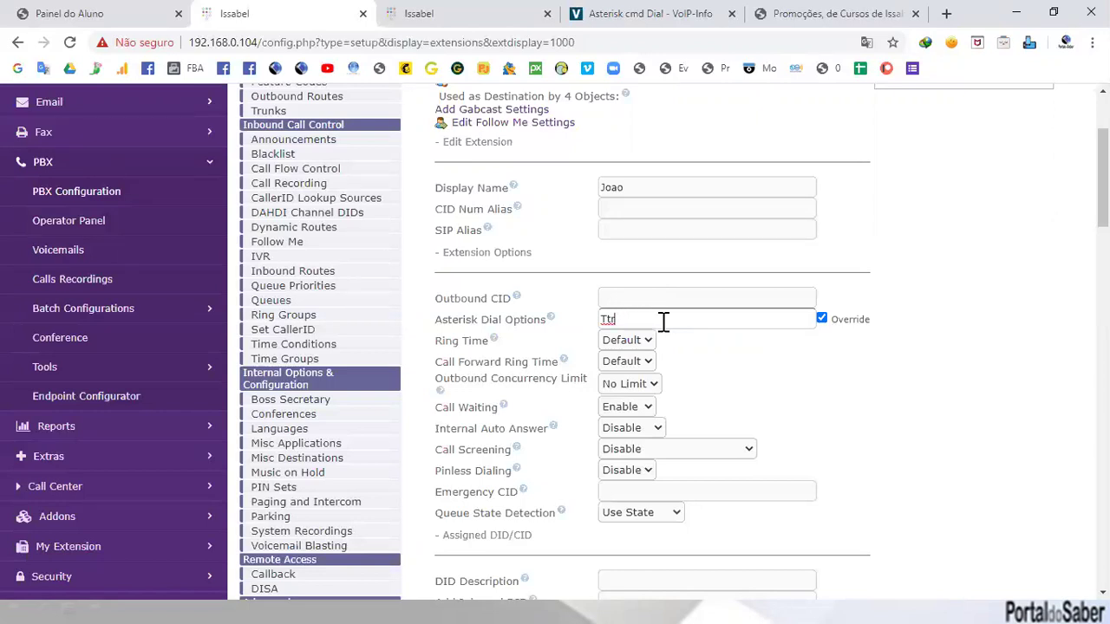
Look through the other Dial flags and examples on the Voip-info.org page, and return to extension 1000's dial options.
left_click(621, 14)
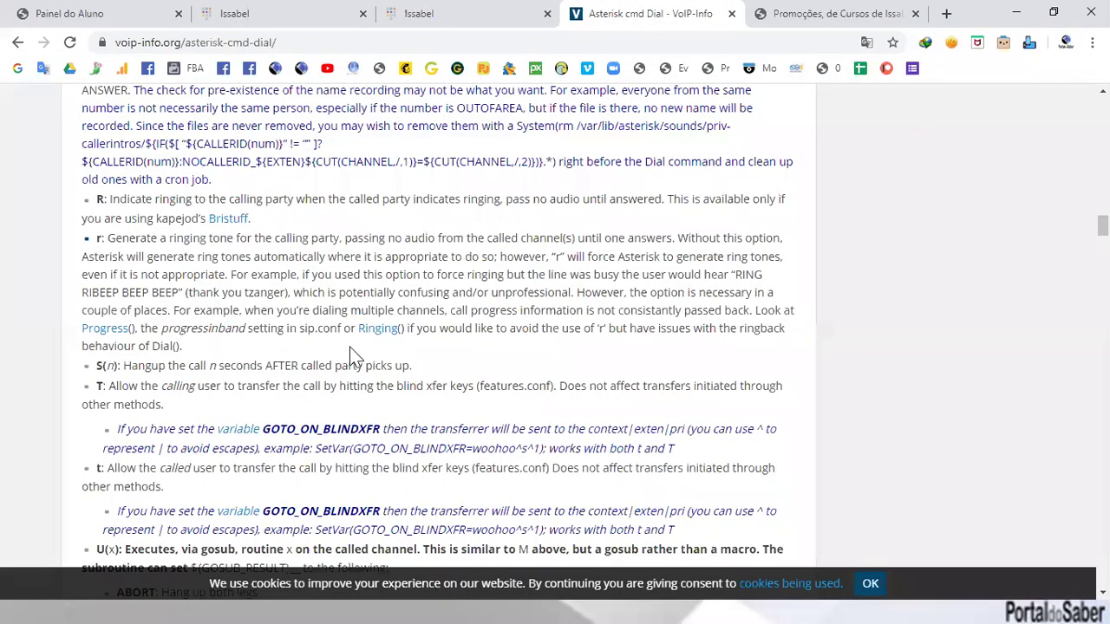
left_click(282, 12)
left_click(630, 317)
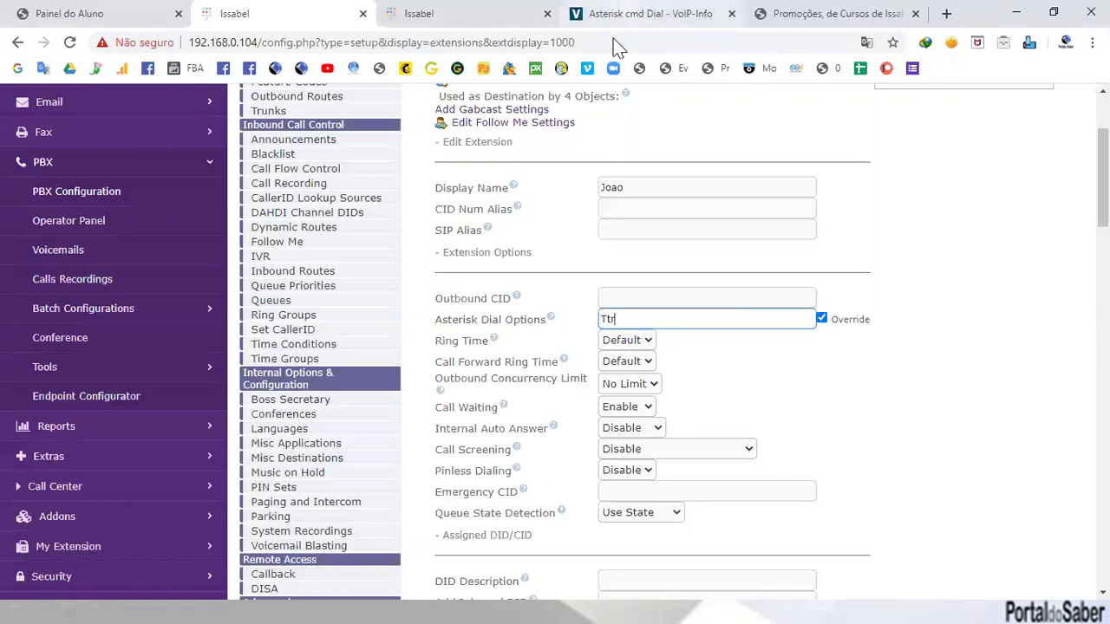
left_click(645, 14)
scroll(189, 200, "up", 7)
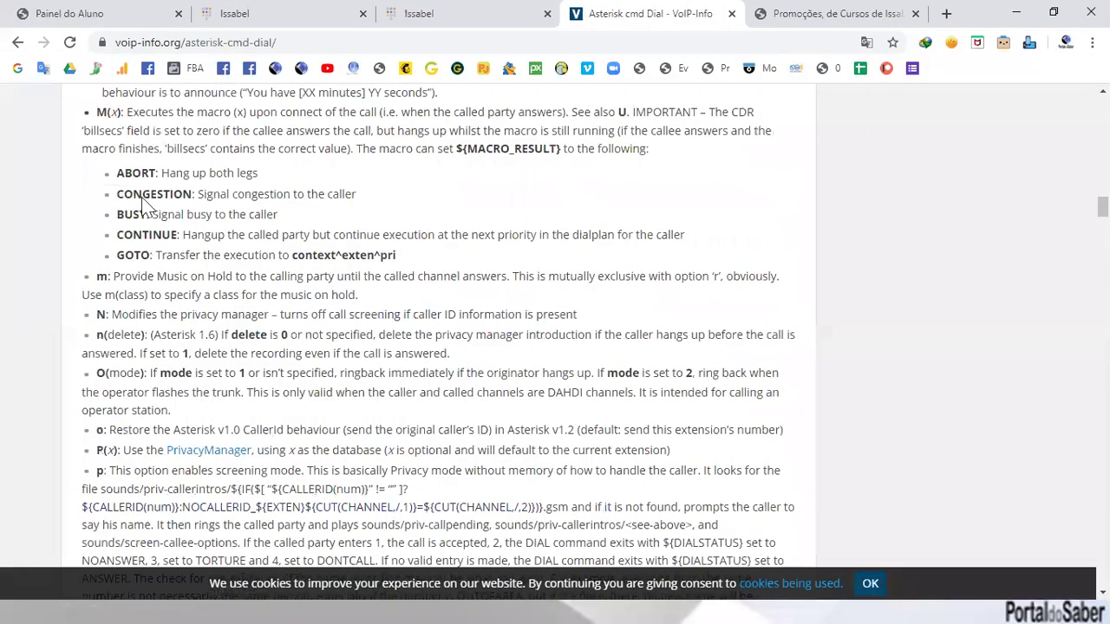
scroll(143, 204, "up", 3)
scroll(139, 212, "down", 9)
scroll(134, 224, "down", 8)
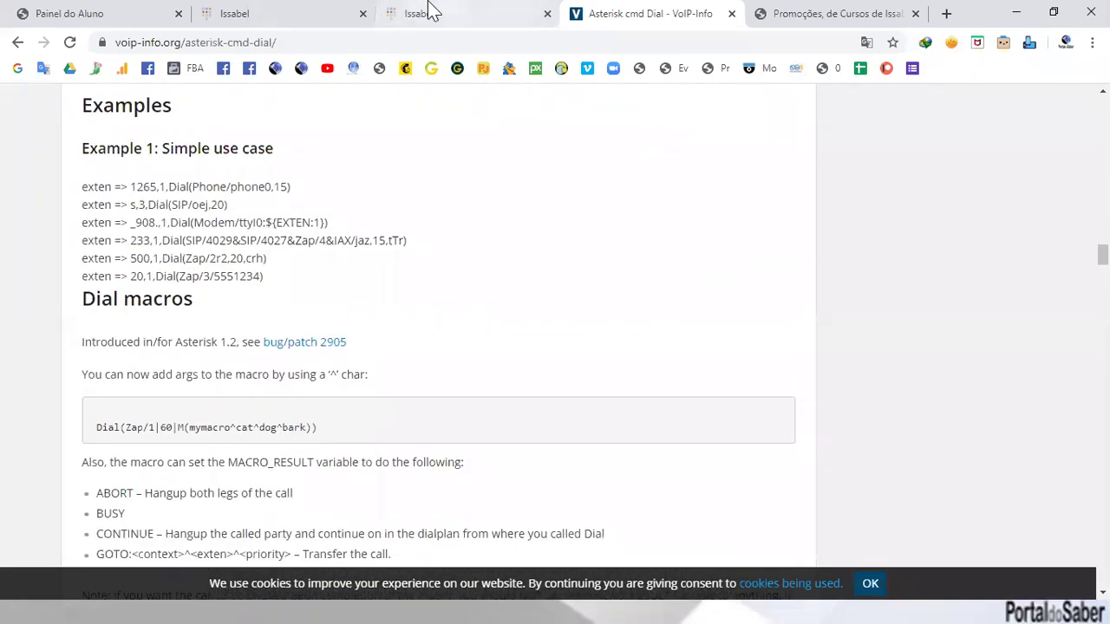
left_click(257, 15)
left_click(636, 320)
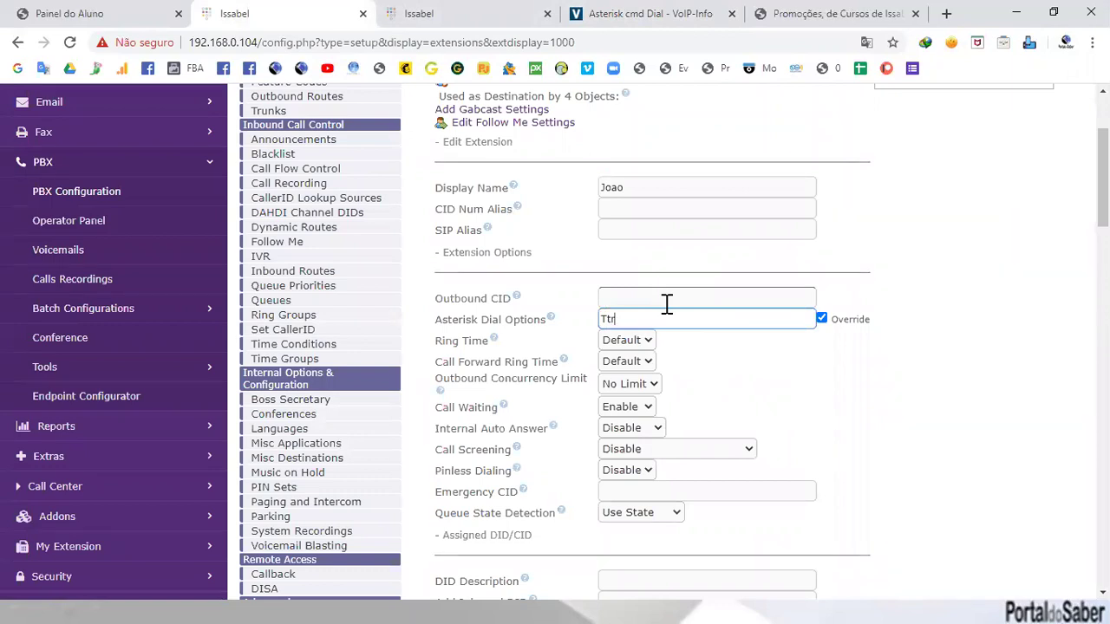
Turn off the Asterisk Dial Options override for extension 1000 and turn it back on.
left_click(821, 319)
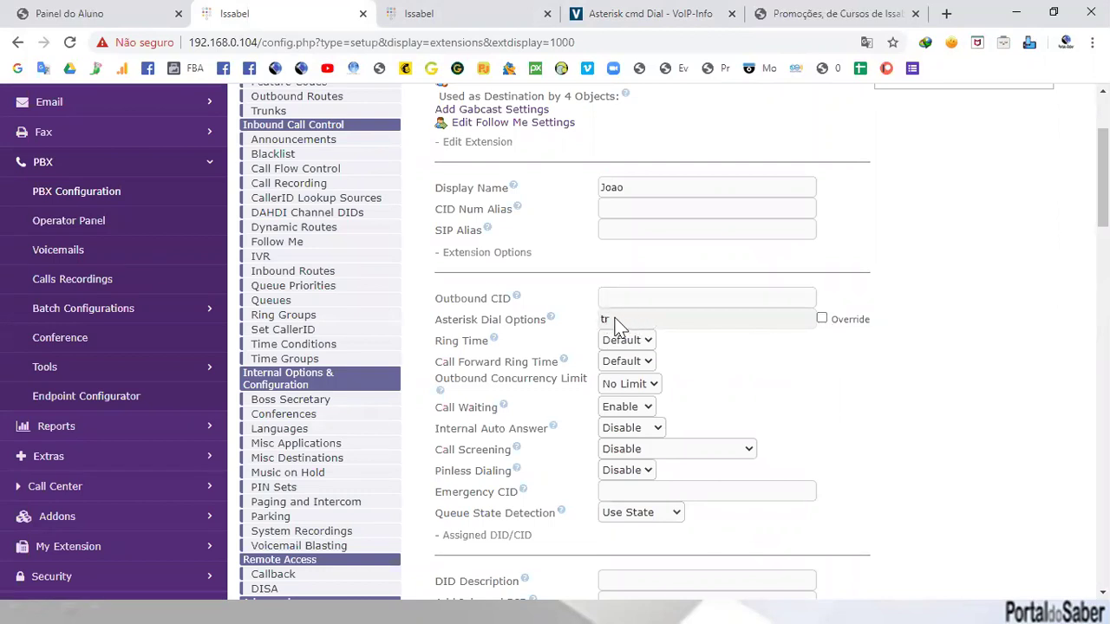
scroll(617, 325, "down", 5)
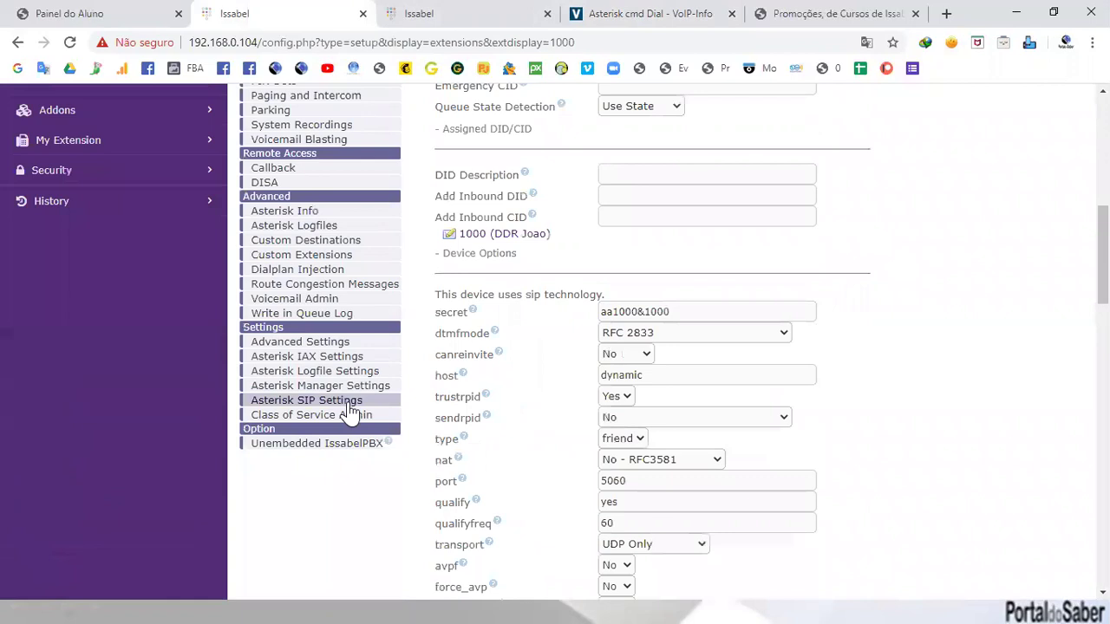
scroll(351, 411, "up", 6)
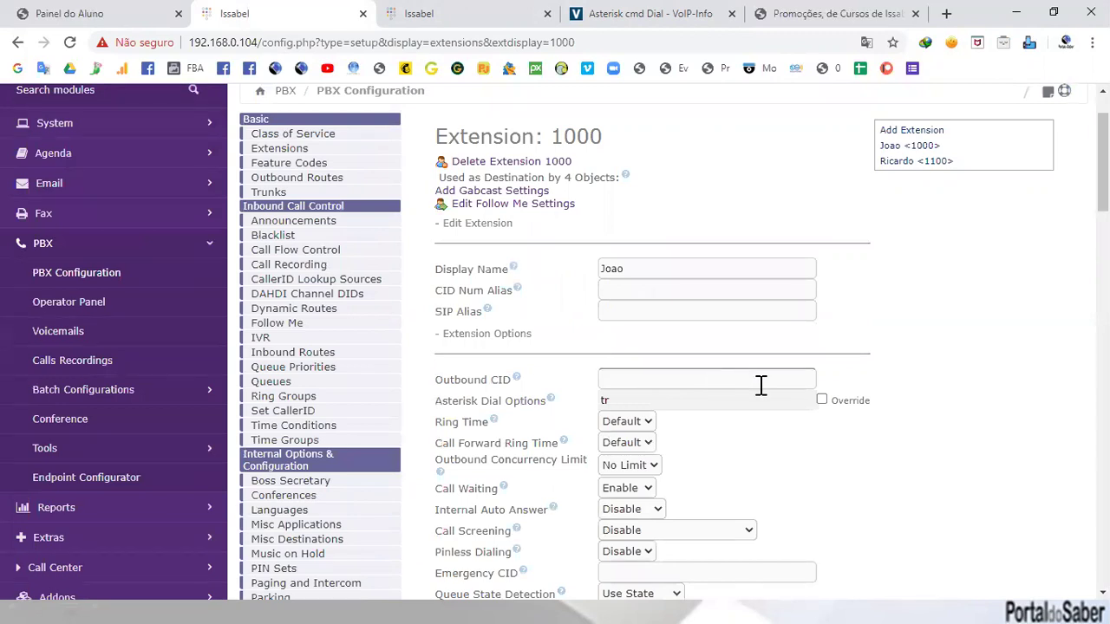
left_click(821, 399)
left_click(602, 399)
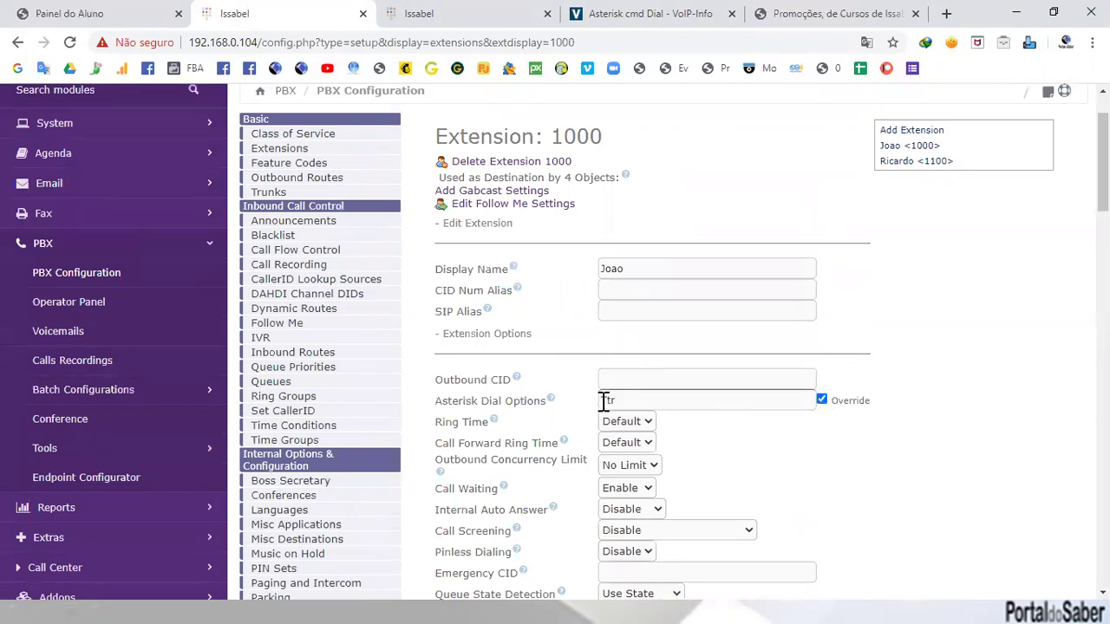